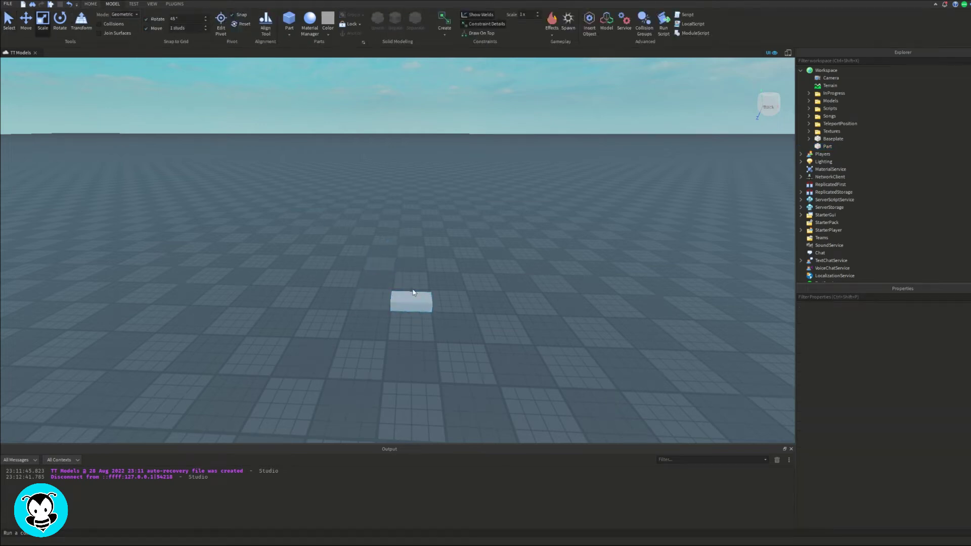
Scale the part into a 15 by 7 stud flat slab and raise it above the baseplate
right_click_drag(482, 213, 416, 258)
key("ctrl+1")
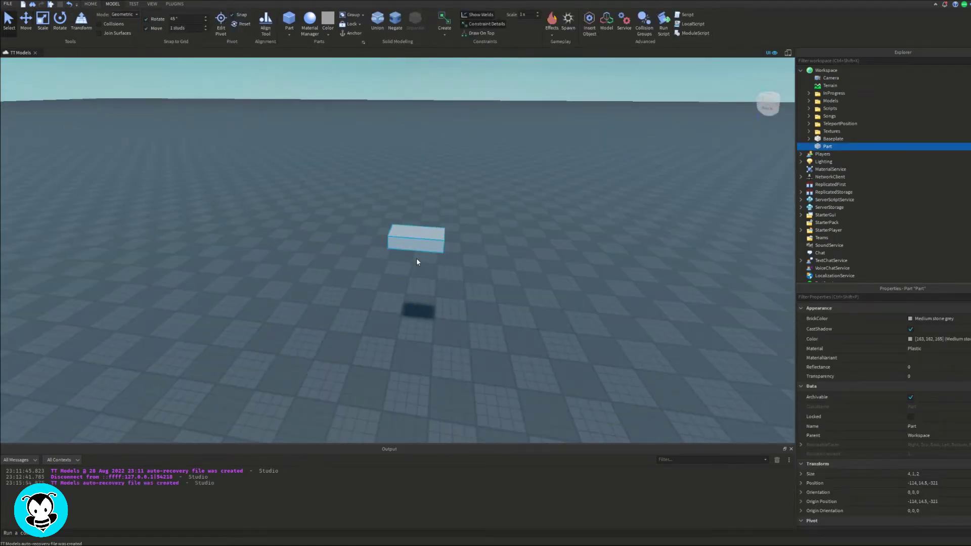
key("ctrl+3")
left_click_drag(465, 235, 526, 265)
scroll(419, 264, "up", 3)
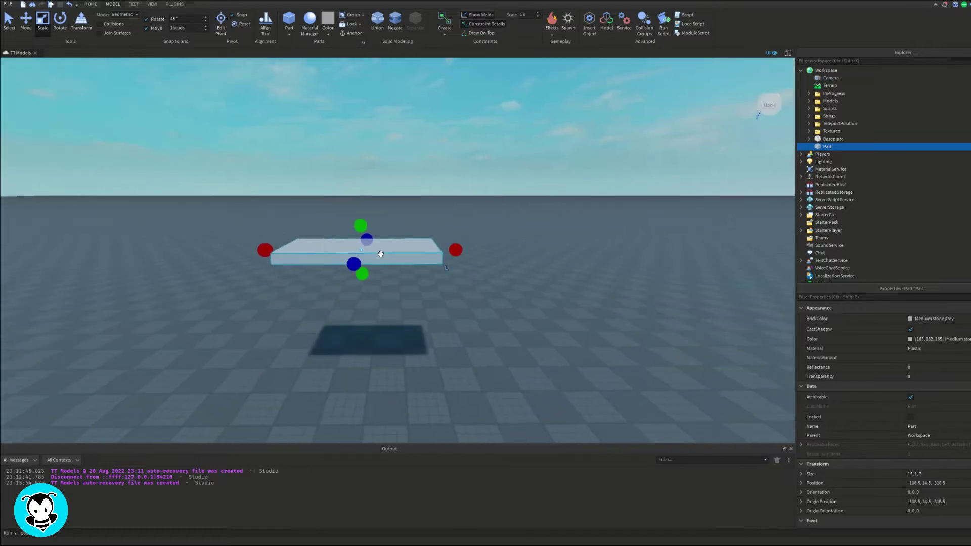
right_click_drag(419, 263, 529, 278)
key("ctrl+2")
left_click(550, 337)
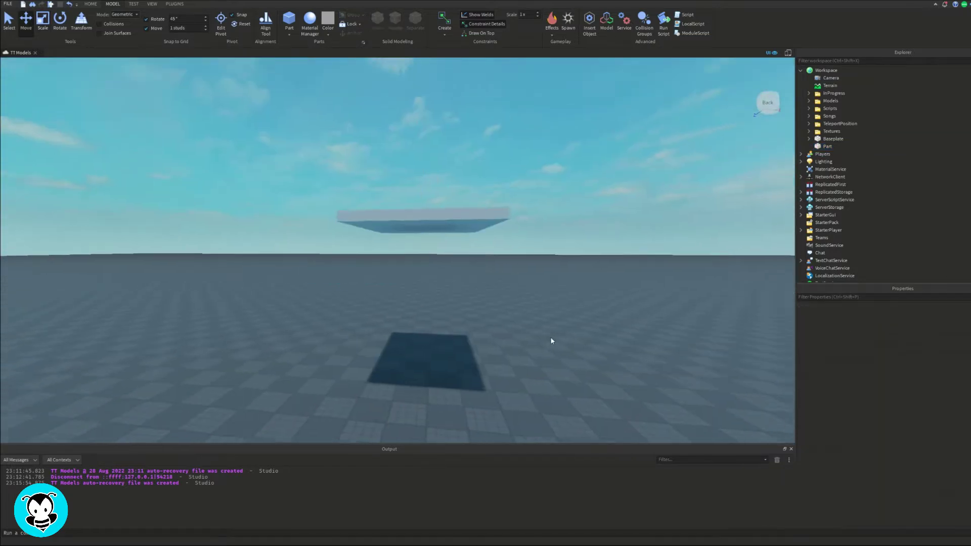
Set the slab's Transparency to 1 so it becomes invisible
right_click_drag(550, 340, 749, 177)
left_click(826, 146)
left_click(917, 376)
type("1")
key("Return")
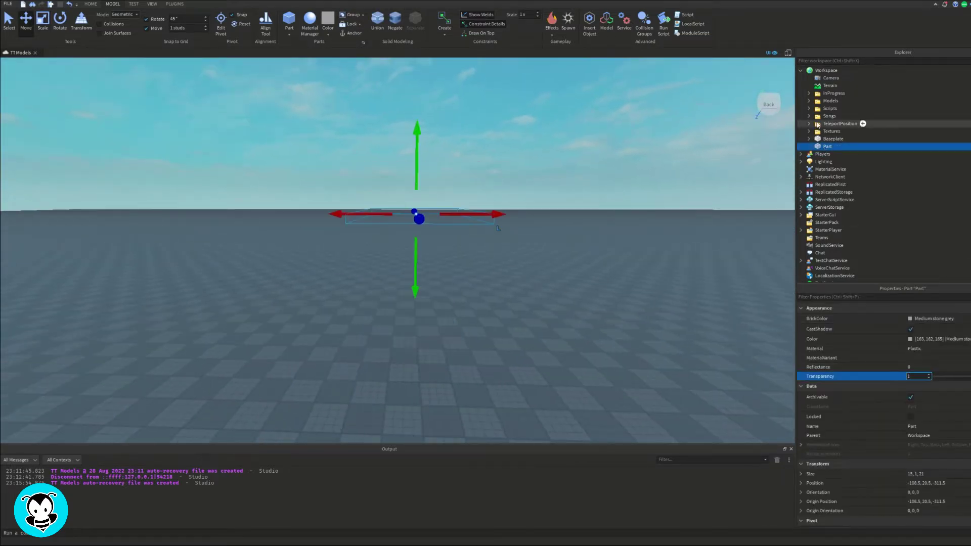
left_click(836, 146)
type("particle")
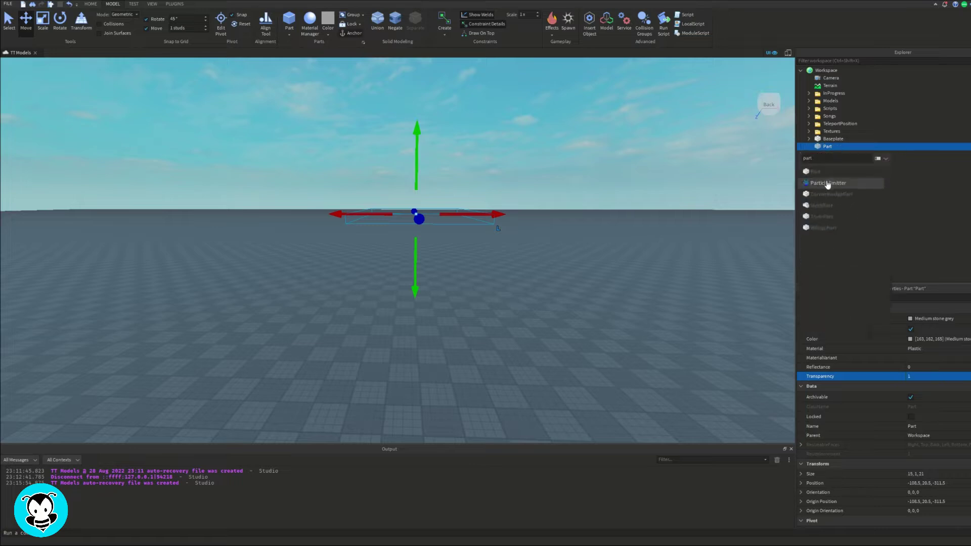
Insert a ParticleEmitter, set EmissionDirection to Bottom, and toggle Enabled off and back on
left_click(830, 184)
scroll(929, 365, "down", 3)
left_click(932, 411)
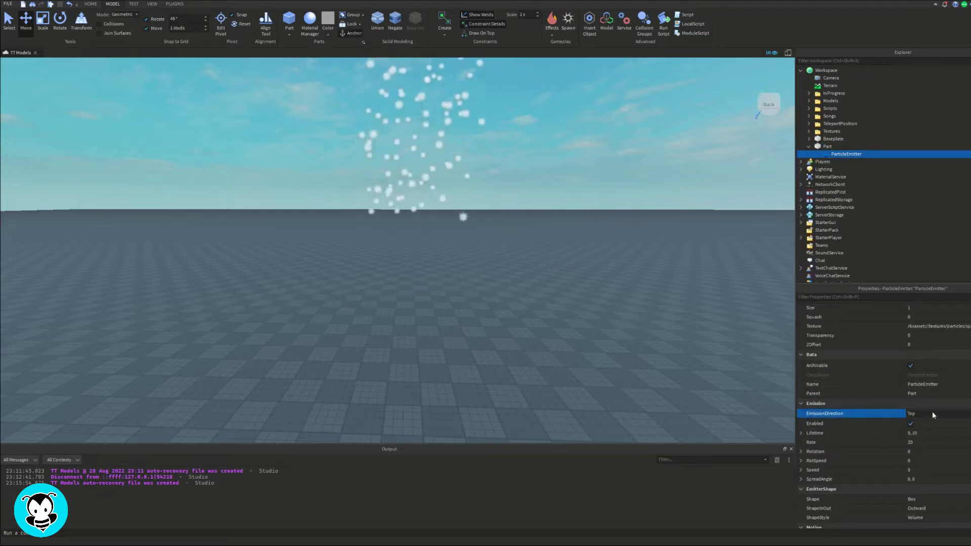
left_click(934, 418)
scroll(925, 424, "up", 2)
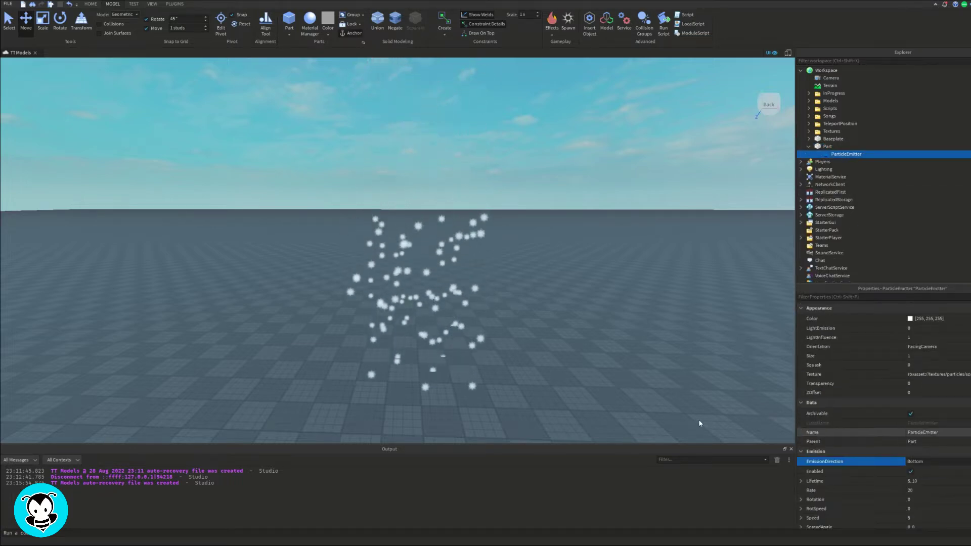
left_click(912, 471)
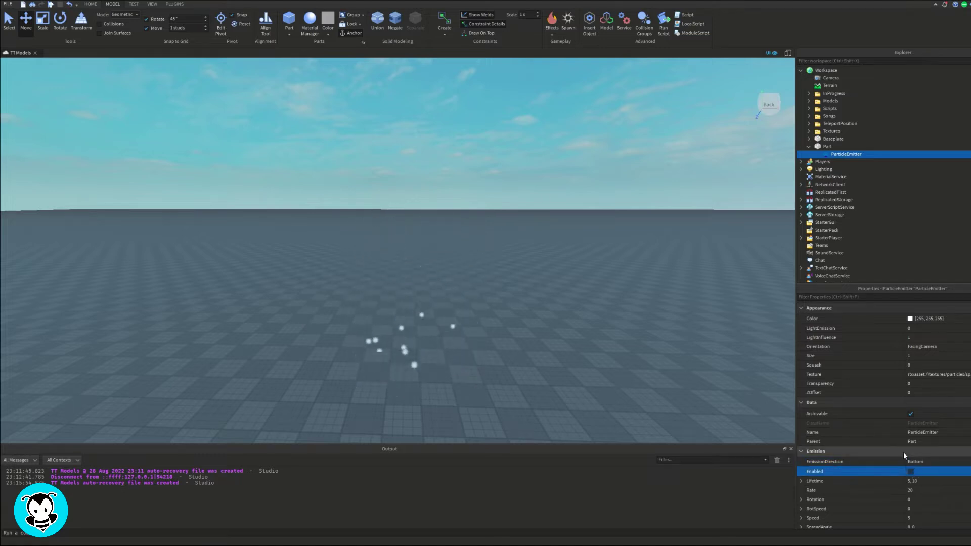
left_click(912, 471)
Upload the emoji image as the emitter's Texture, watch the emoji particles, then disable the emitter
left_click(931, 374)
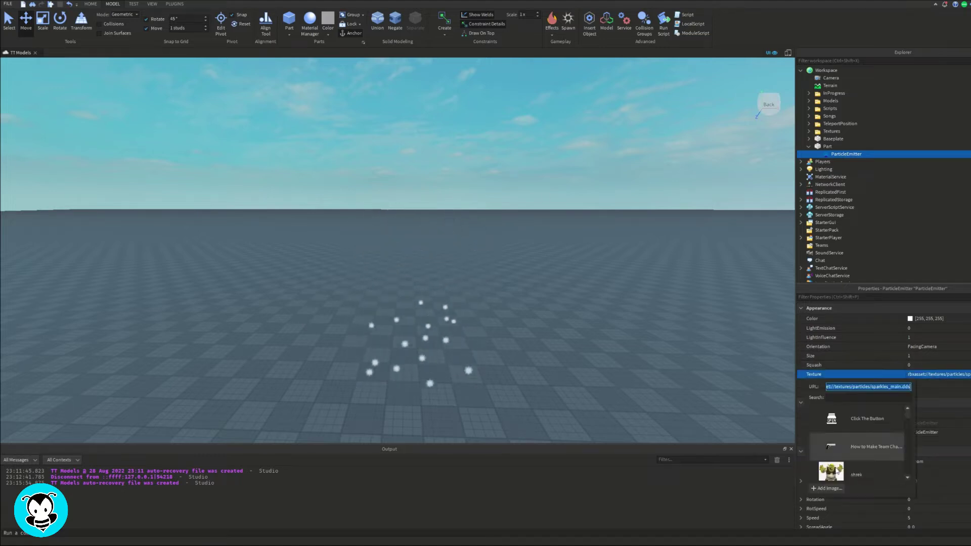
left_click(839, 488)
left_click(483, 255)
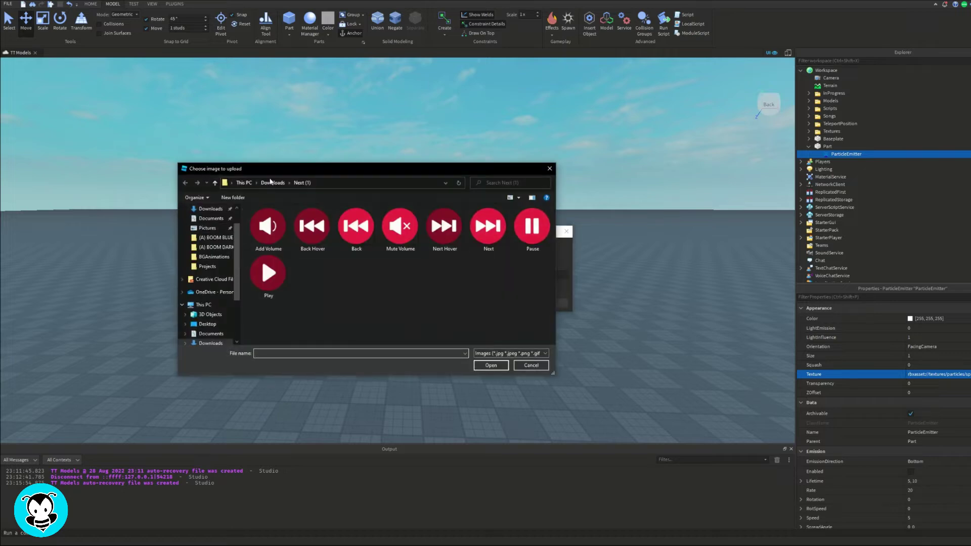
double_click(261, 259)
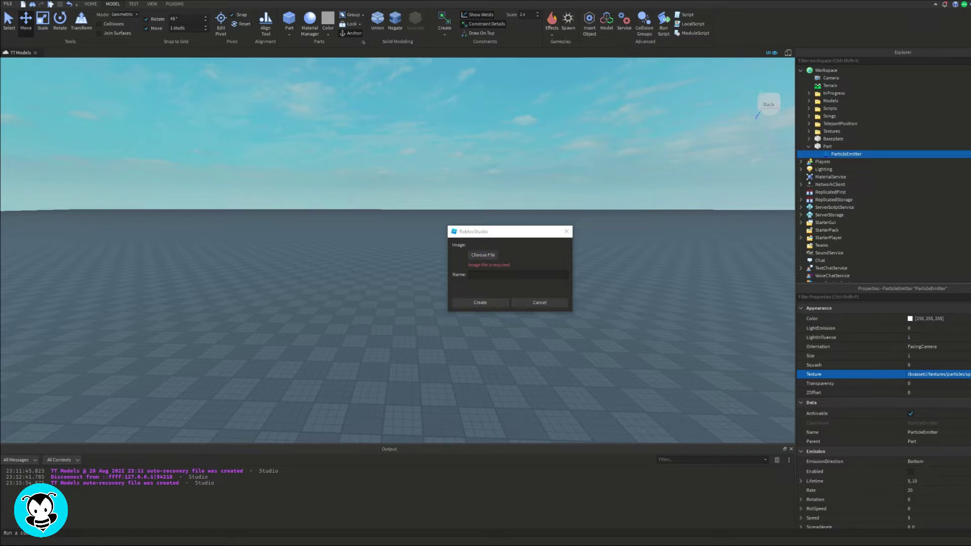
left_click(479, 303)
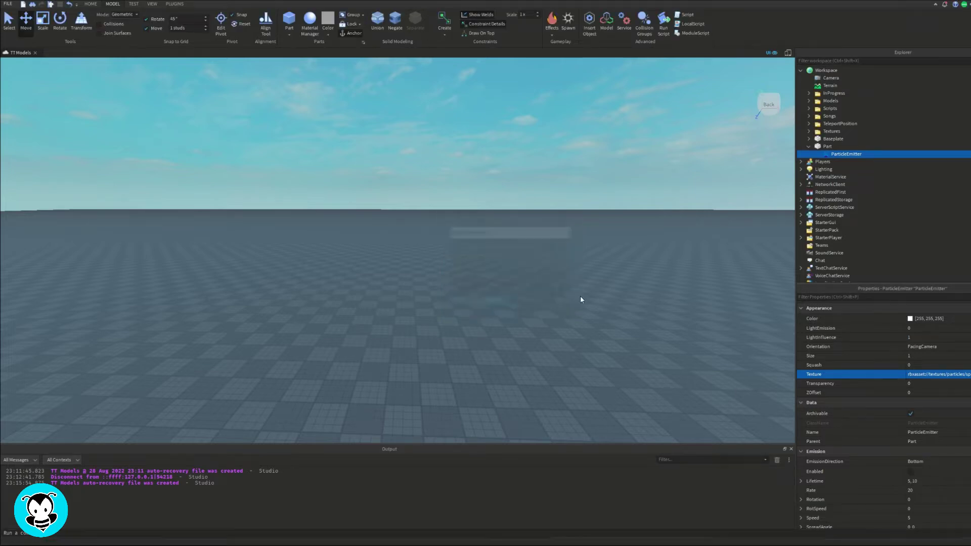
right_click_drag(552, 315, 554, 317)
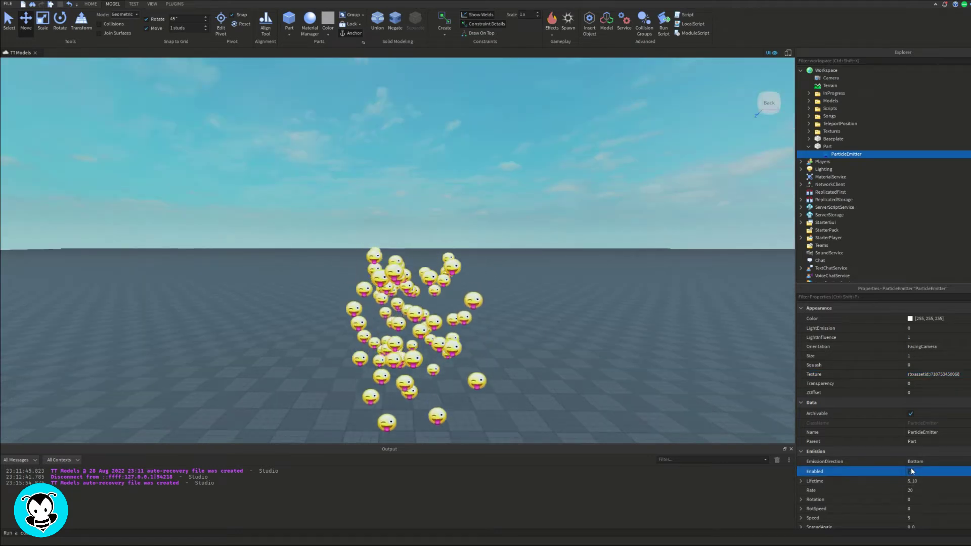
left_click(928, 377)
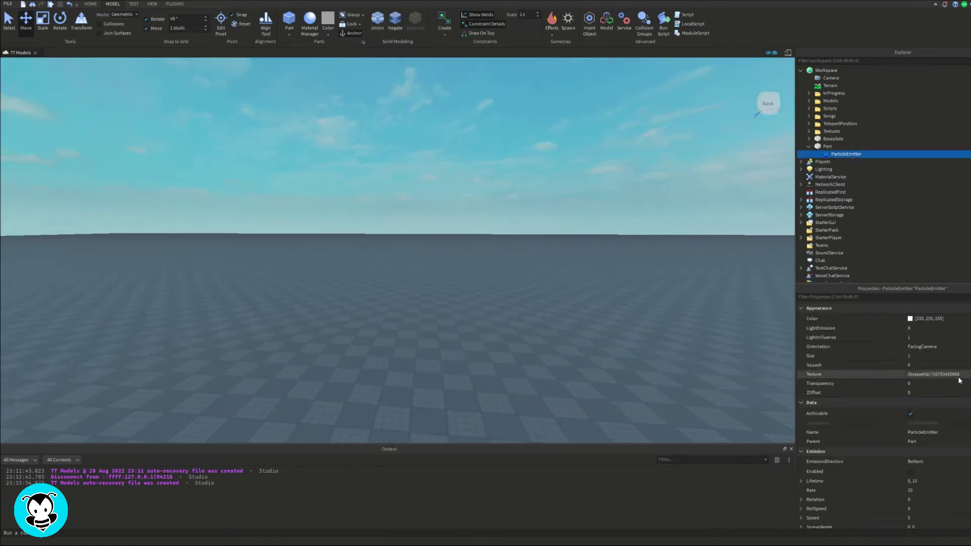
Rename the part to Particle
left_click(967, 378)
left_click(829, 155)
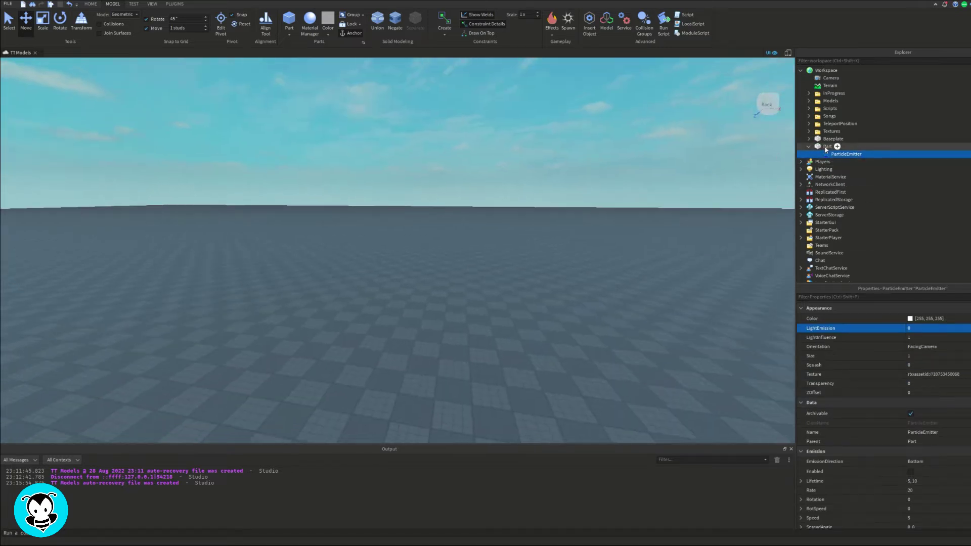
right_click(824, 146)
left_click(852, 202)
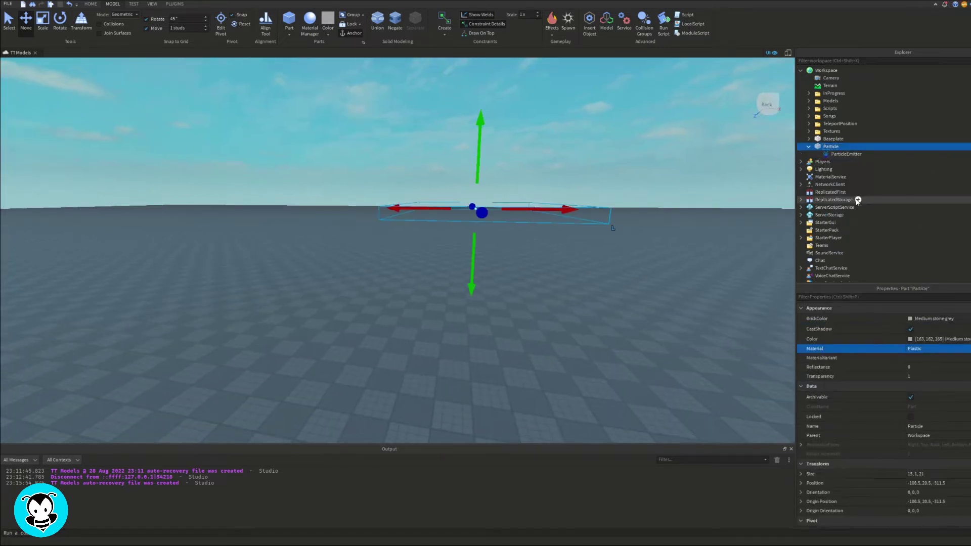
scroll(845, 213, "down", 1)
key("d")
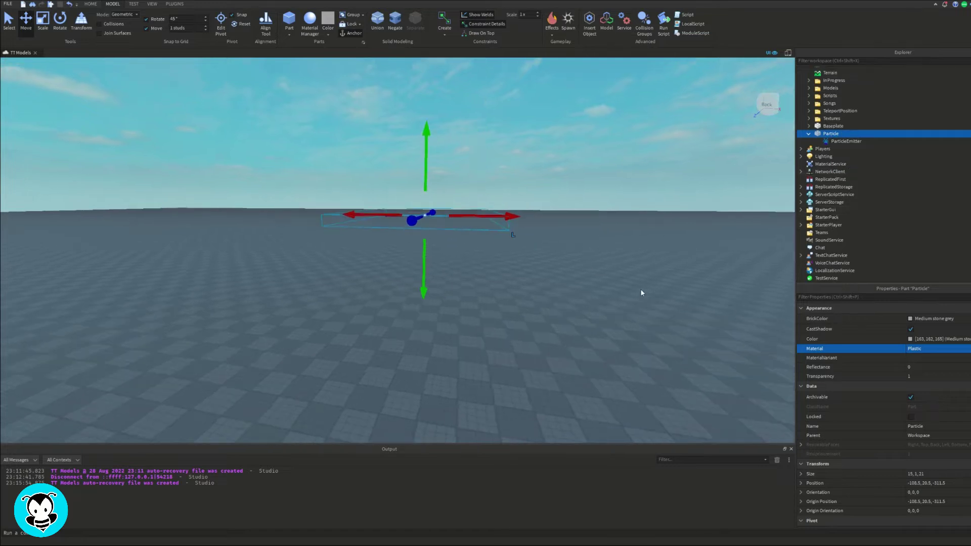
key("a")
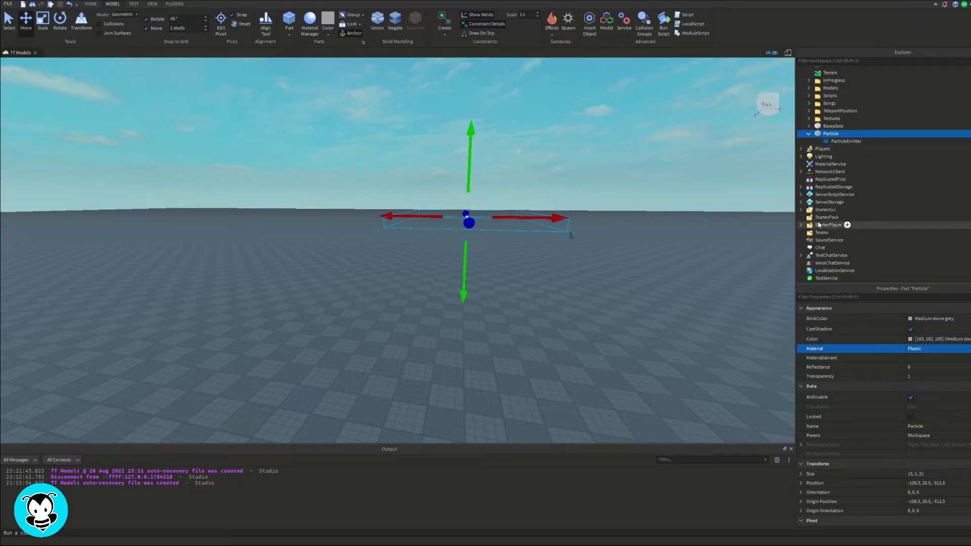
Add a rounded teal Frame, about 162×180, to the ScreenGui with a TextButton inside
left_click(830, 210)
left_click(833, 232)
left_click(37, 22)
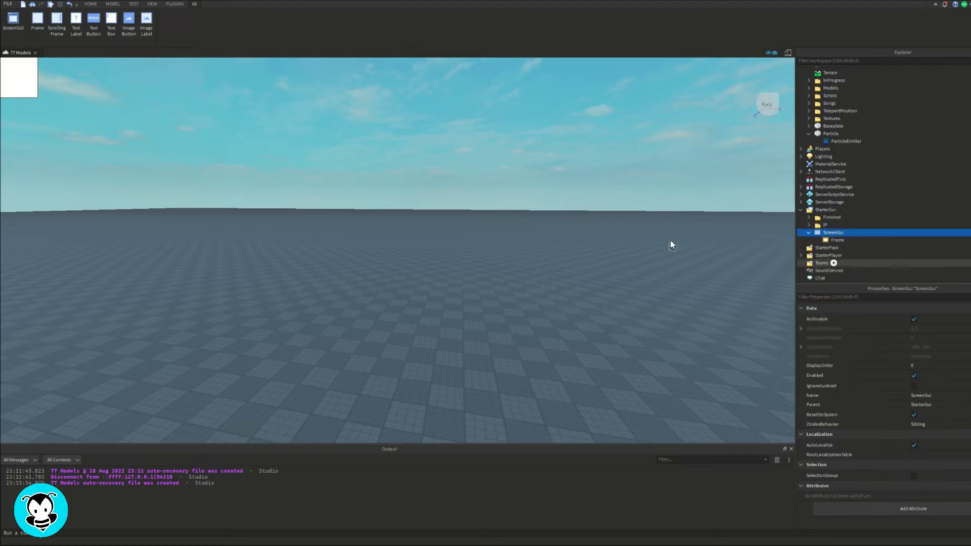
left_click(909, 405)
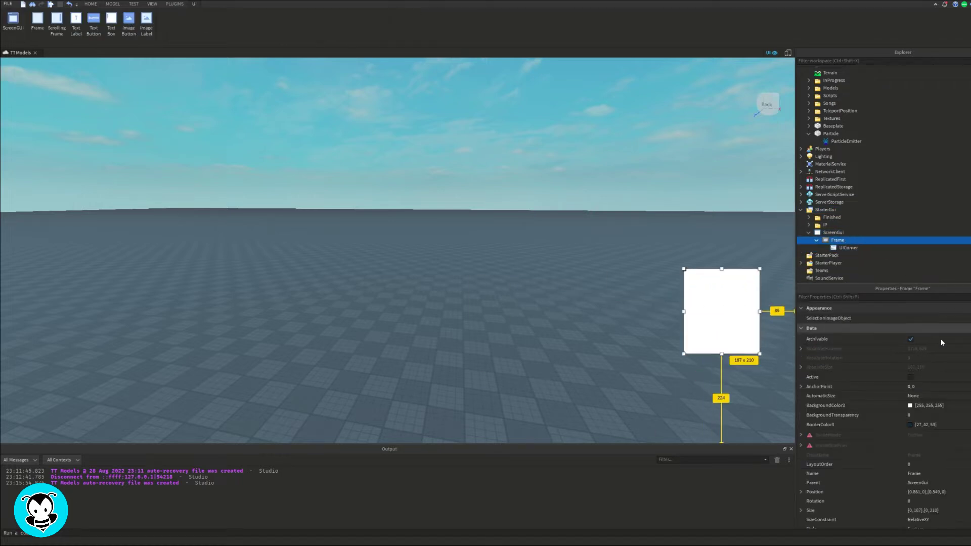
left_click(589, 342)
left_click_drag(760, 360, 750, 339)
left_click(850, 240)
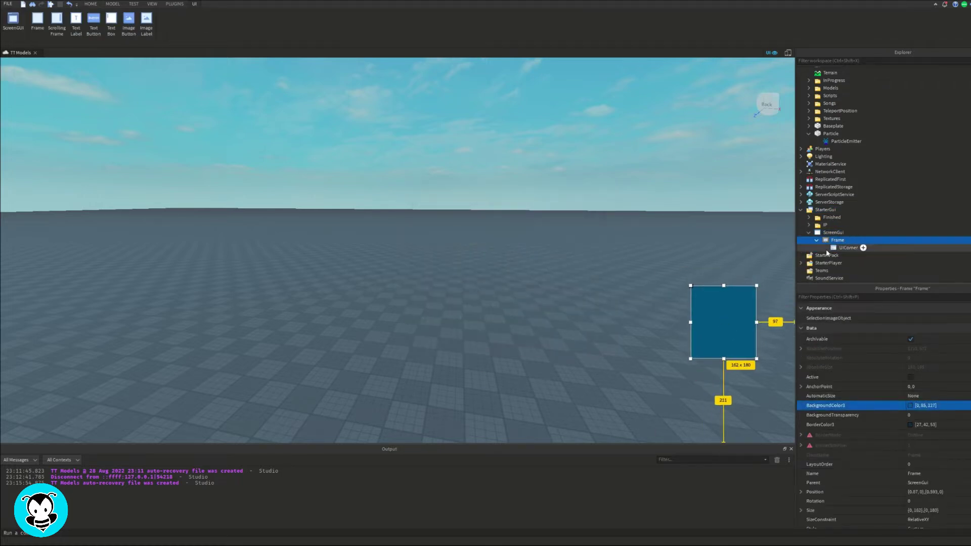
type("text")
left_click(829, 292)
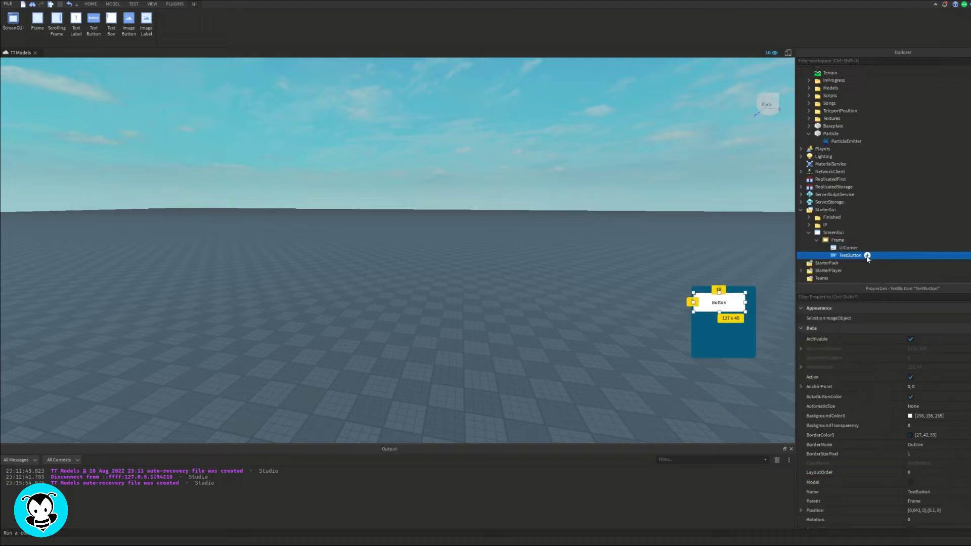
Centre the button, shorten the frame, and duplicate the button just below the original
left_click_drag(728, 302, 733, 301)
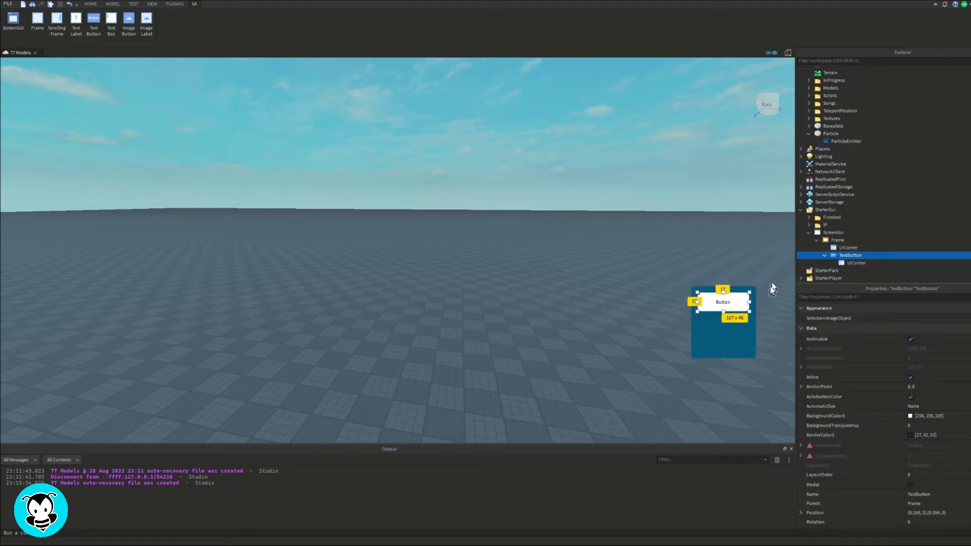
left_click(723, 353)
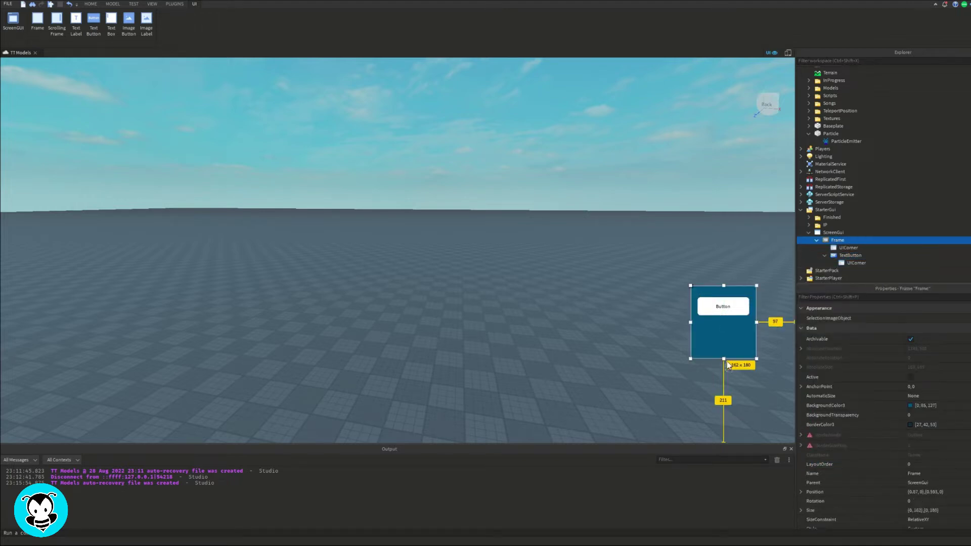
left_click_drag(723, 352, 723, 341)
left_click(728, 305)
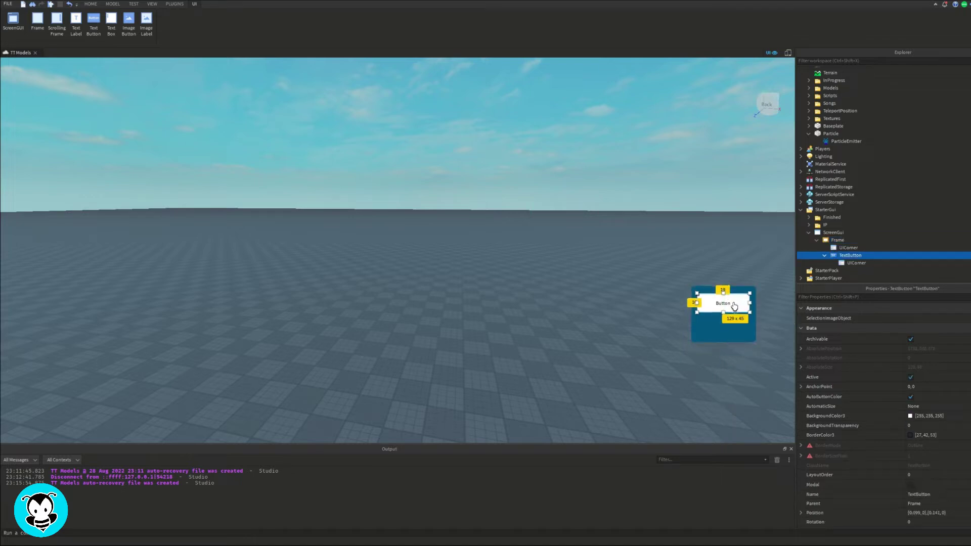
key("ctrl+d")
left_click_drag(728, 305, 730, 325)
Give the upper button a gold BackgroundColor3 in the Select Color dialog
left_click(735, 303)
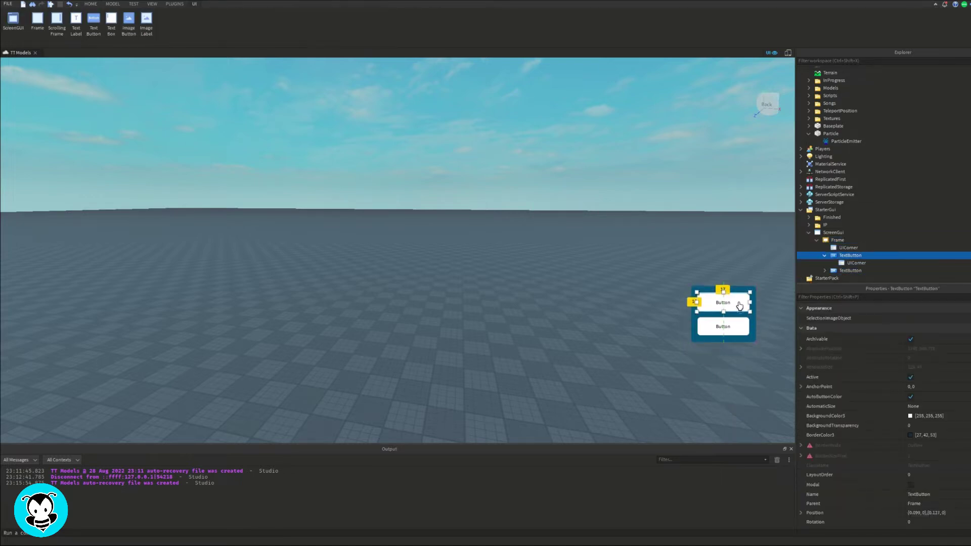
left_click(909, 416)
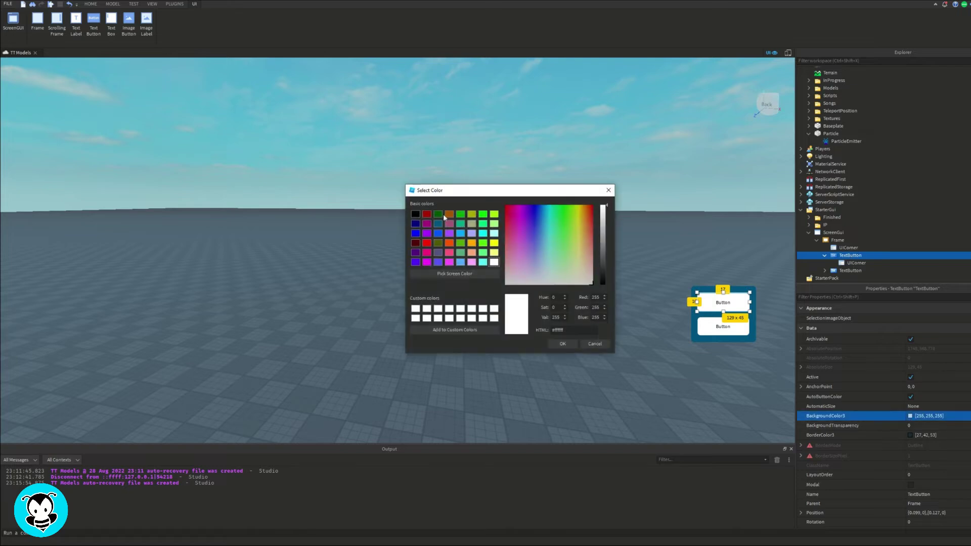
left_click(426, 242)
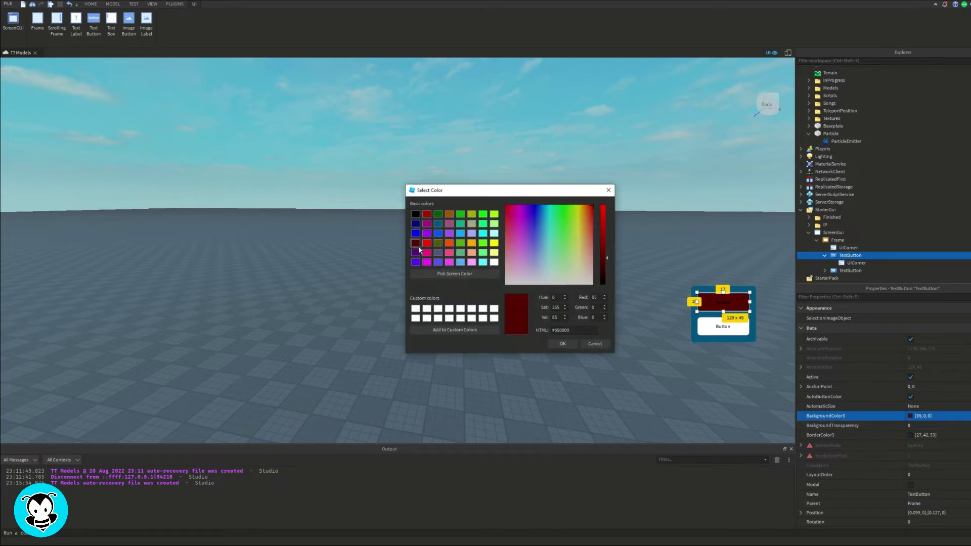
left_click(493, 215)
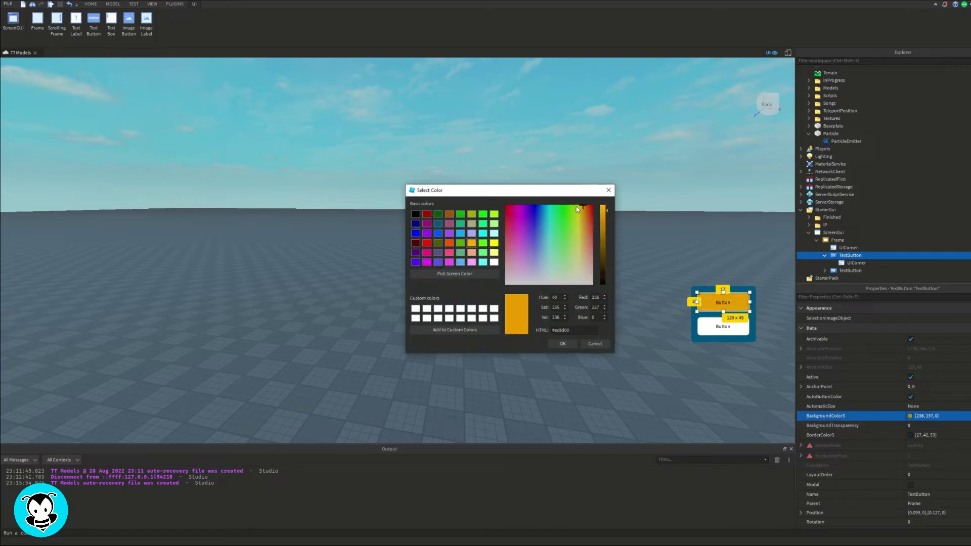
left_click_drag(576, 206, 607, 220)
left_click(561, 341)
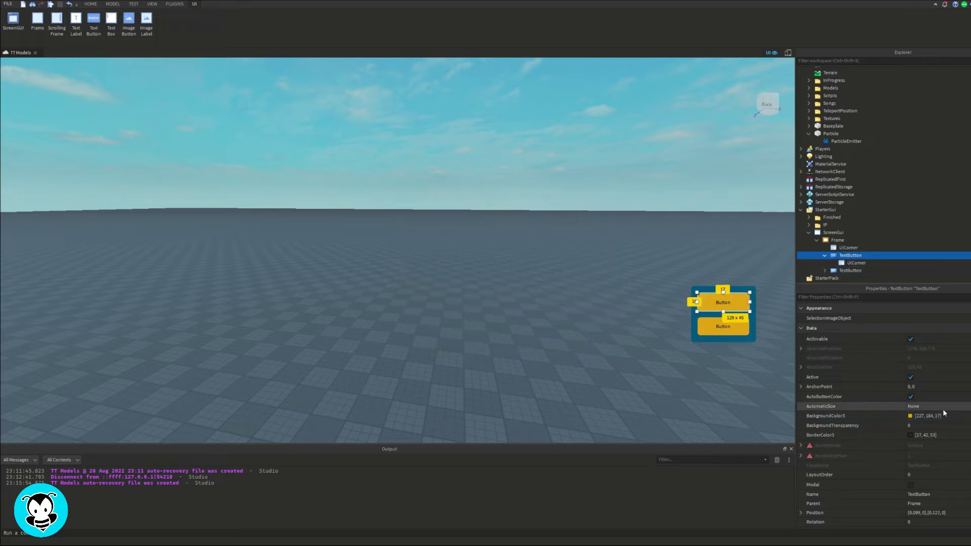
scroll(943, 409, "down", 5)
Label the first button Heart in GothamBlack with a larger text size
left_click(929, 372)
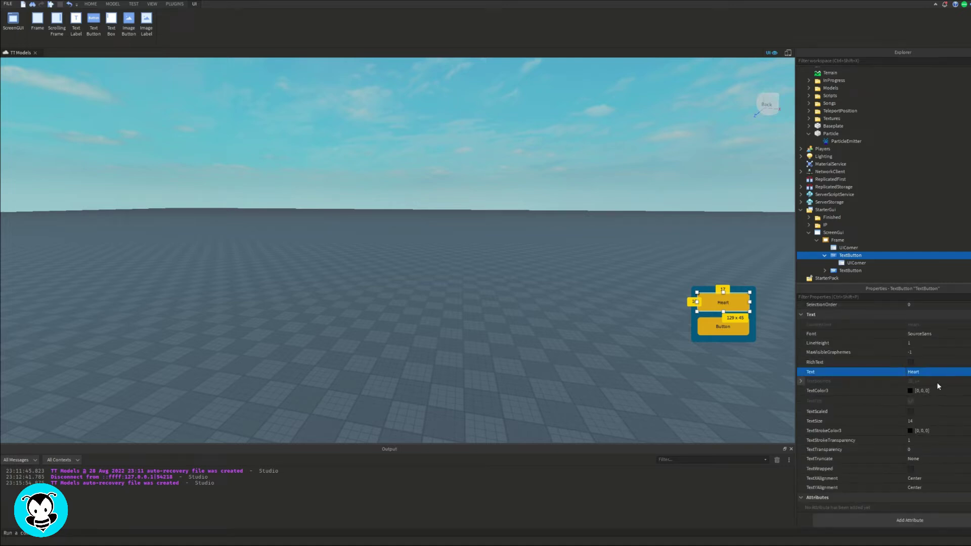
left_click(920, 334)
left_click(953, 392)
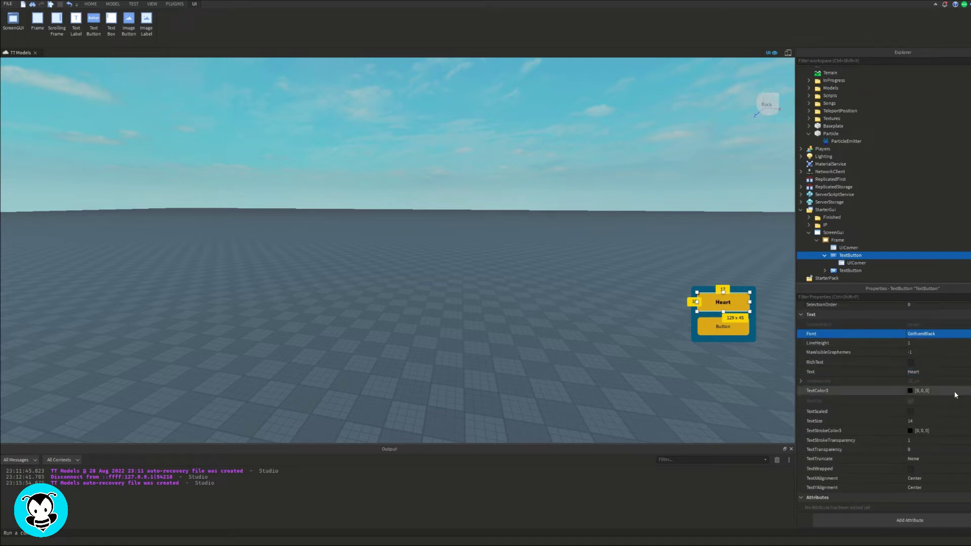
left_click_drag(940, 411, 963, 425)
Label the second button Laugh in GothamBlack with a larger text size
left_click(850, 270)
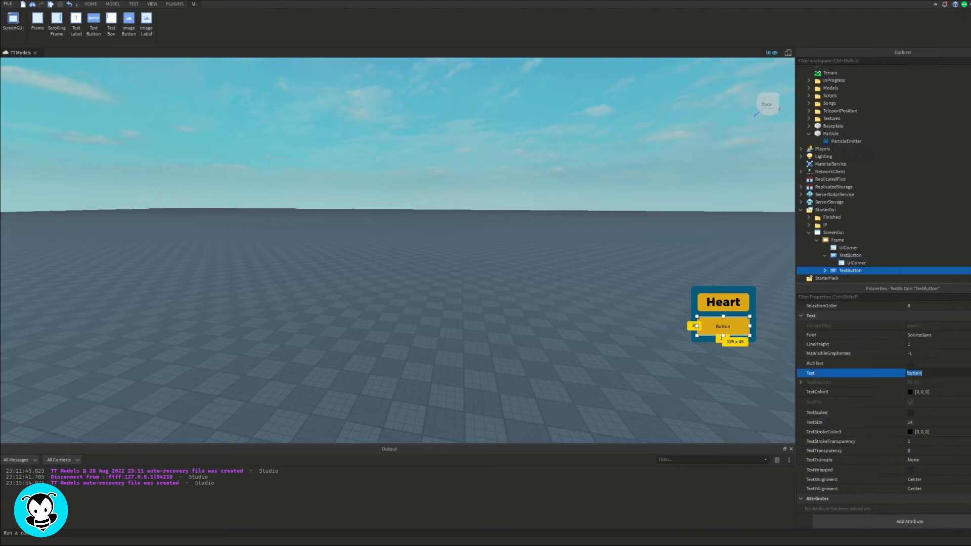
left_click(912, 333)
left_click_drag(912, 422, 955, 422)
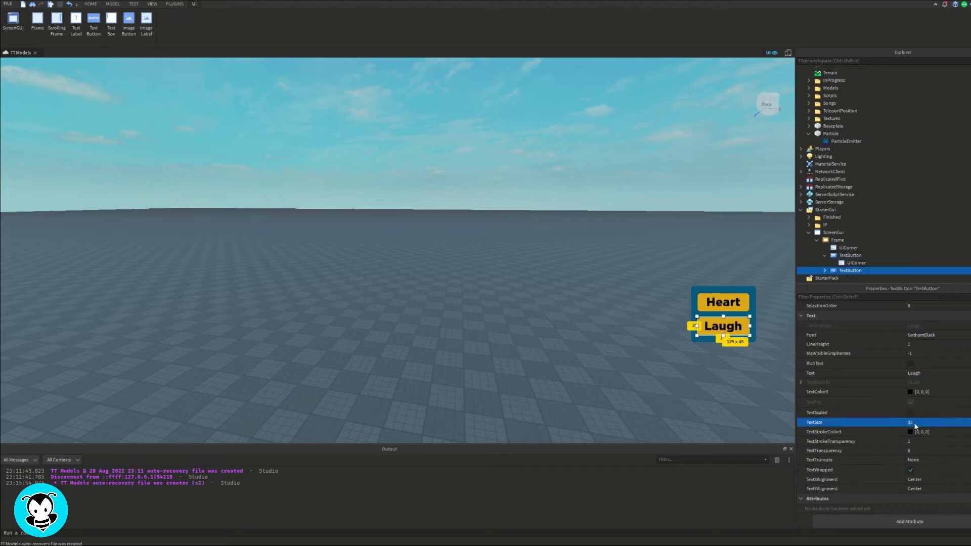
Rename the first TextButton object in Explorer to Heart
left_click(850, 255)
type("Heart")
key("Return")
key("Down")
Rename the second button Laugh and declare LocalScript variables for the particle emitter and both buttons
key("F2")
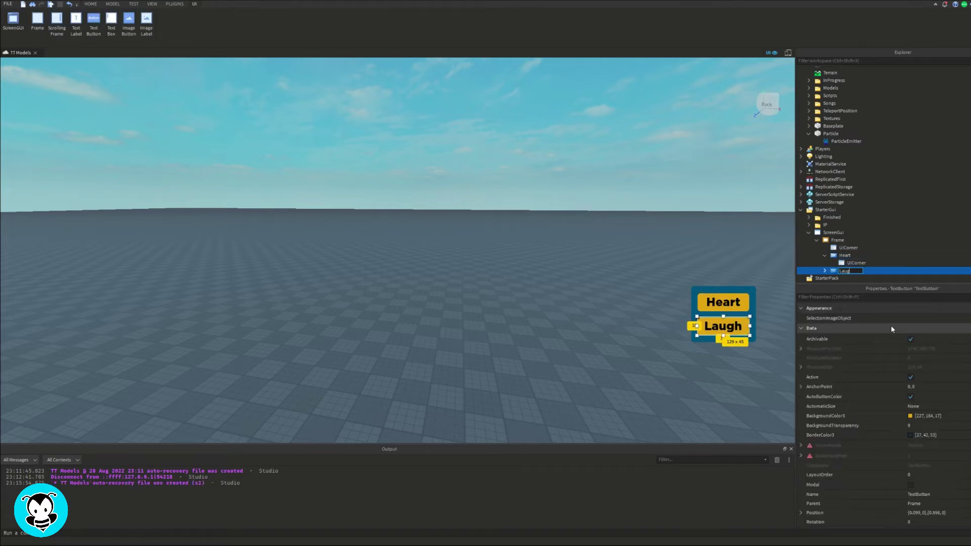
type("Laugh")
key("Return")
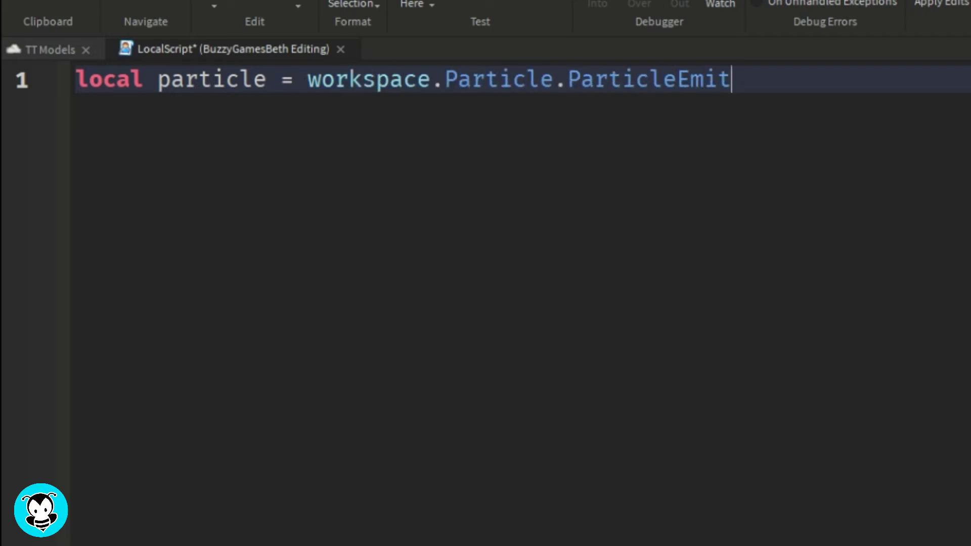
key("Return")
type("local buttons = script.Pa")
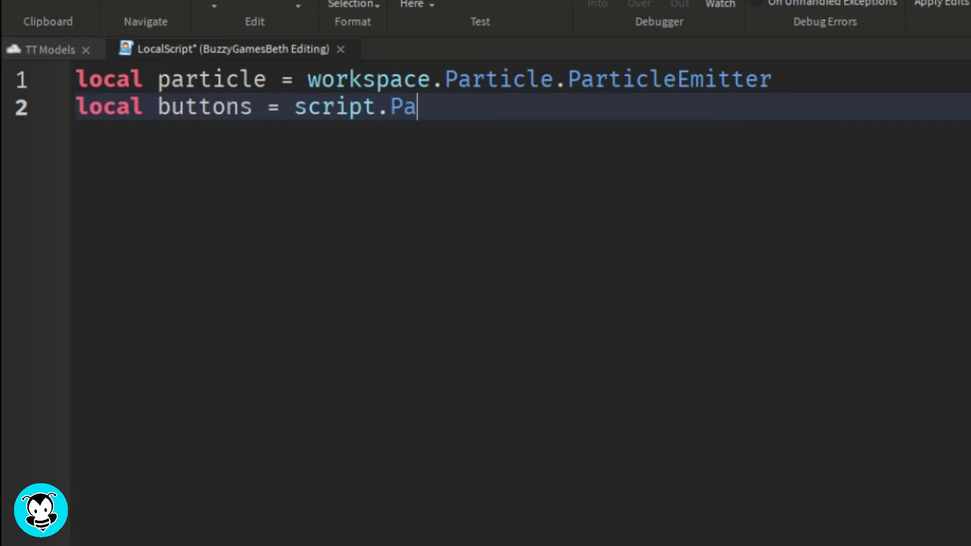
type("rent")
key("Return")
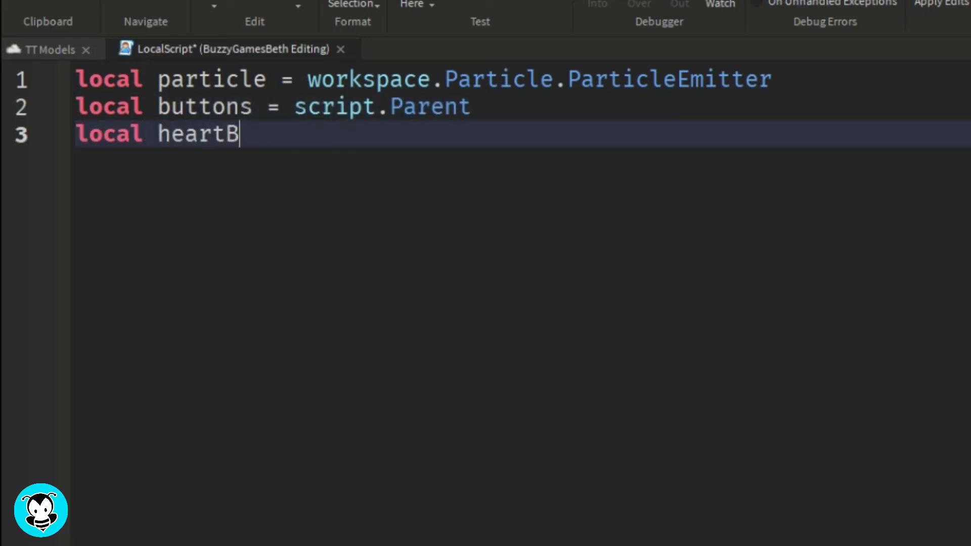
type("local heartButton = buttons.Heart")
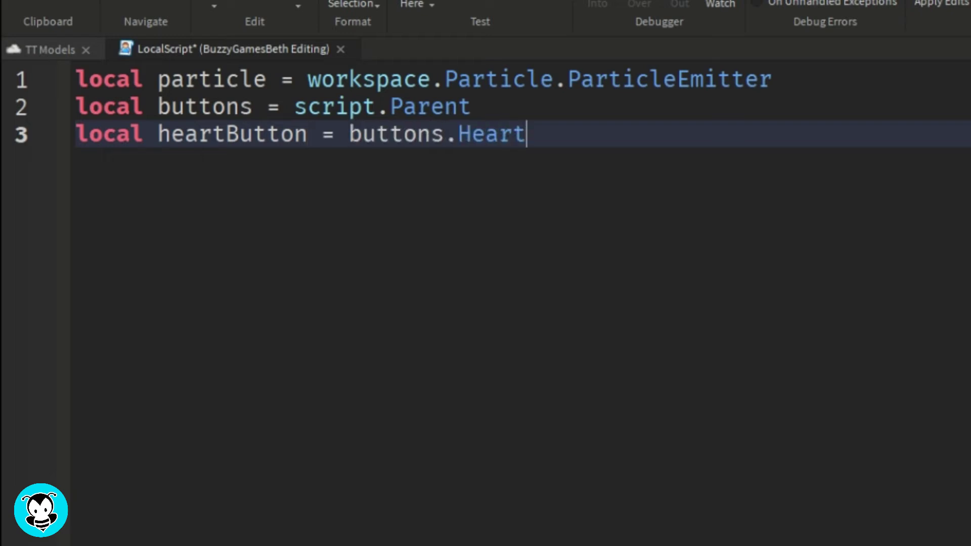
key("Return")
type("local lau")
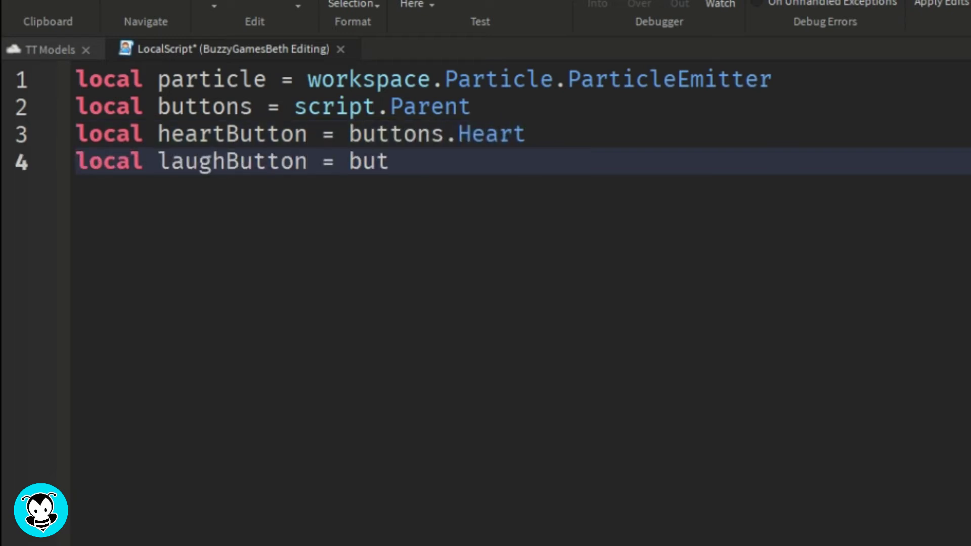
type("gh")
key("Return")
key("Return")
type("he")
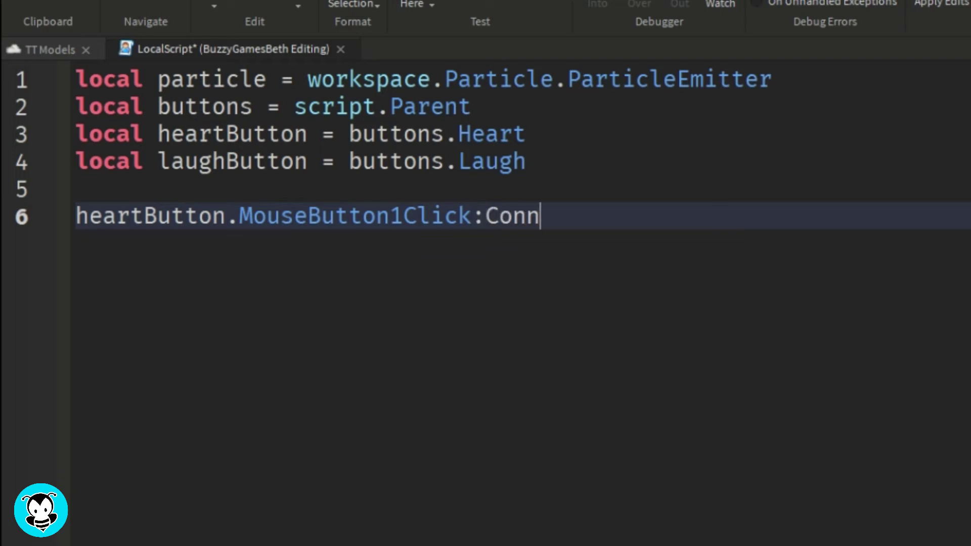
type("ect(function(")
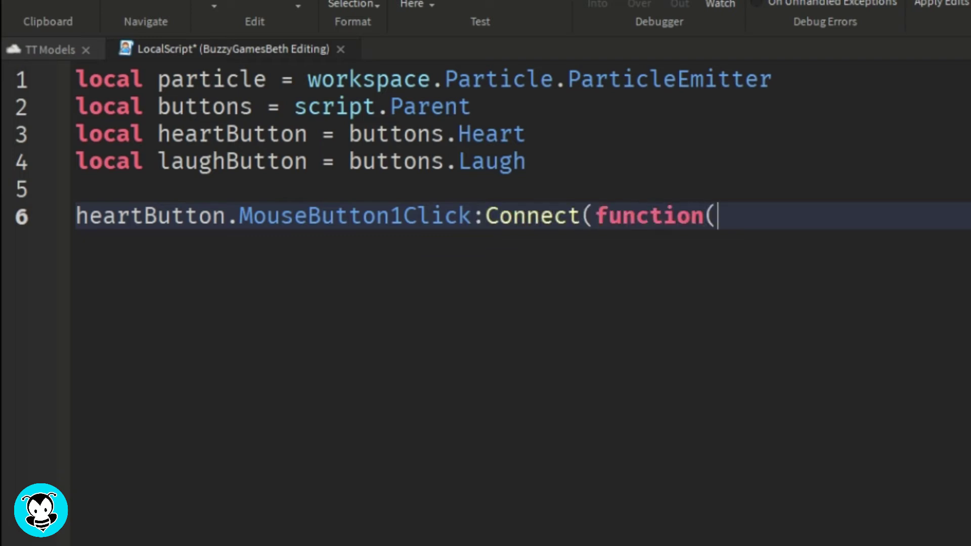
type(")")
Write Heart and Laugh MouseButton1Click handlers that set particle.Texture to different rbxassetid images
key("Return")
type("pa")
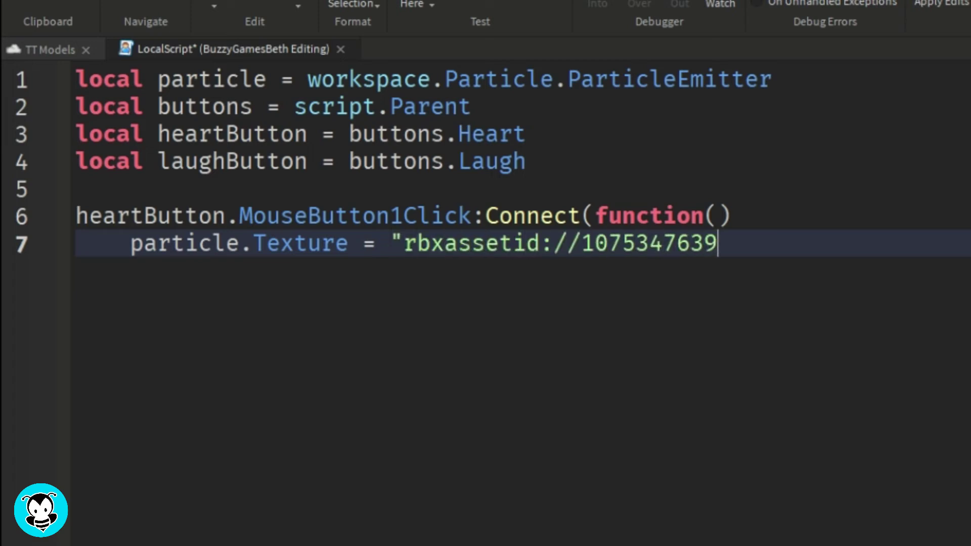
type("7\"")
key("Return")
type("end)")
key("Return")
key("Return")
type("laughButton.MouseButton1Click:Connect")
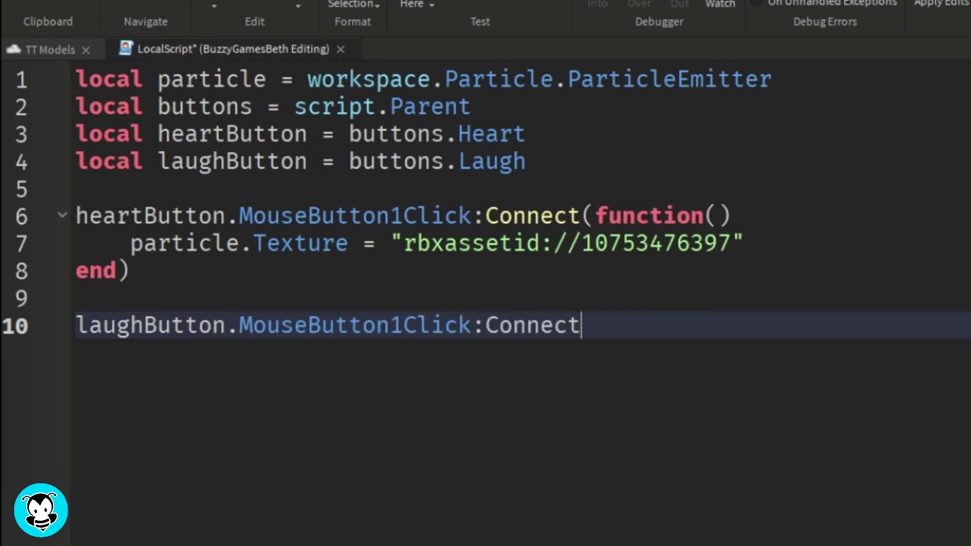
type("(function()")
key("Return")
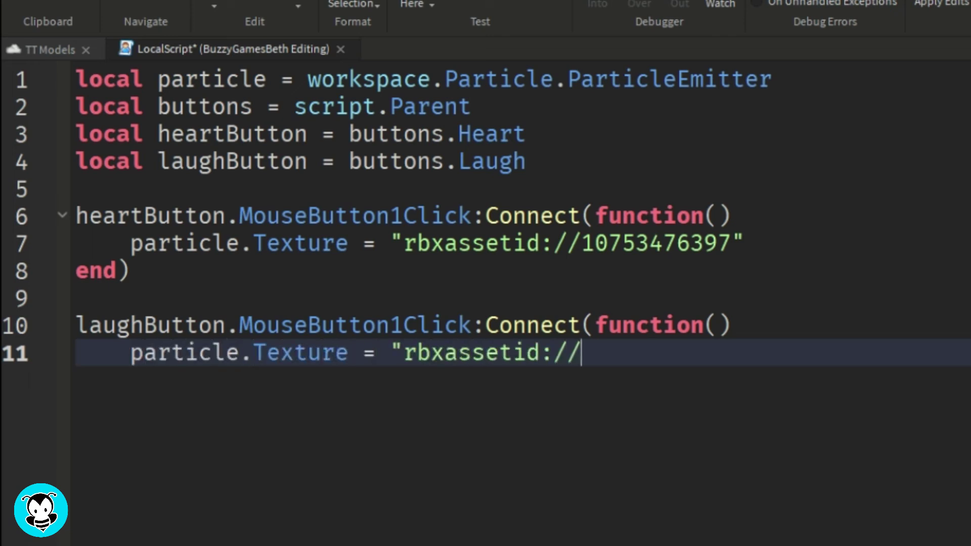
type("\"")
key("Return")
key("BackSpace")
type("en")
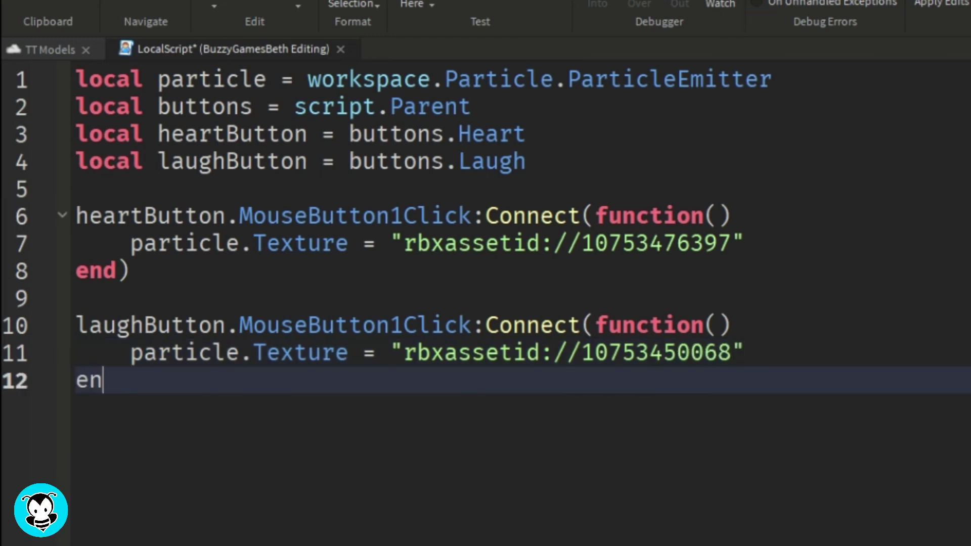
type("d)")
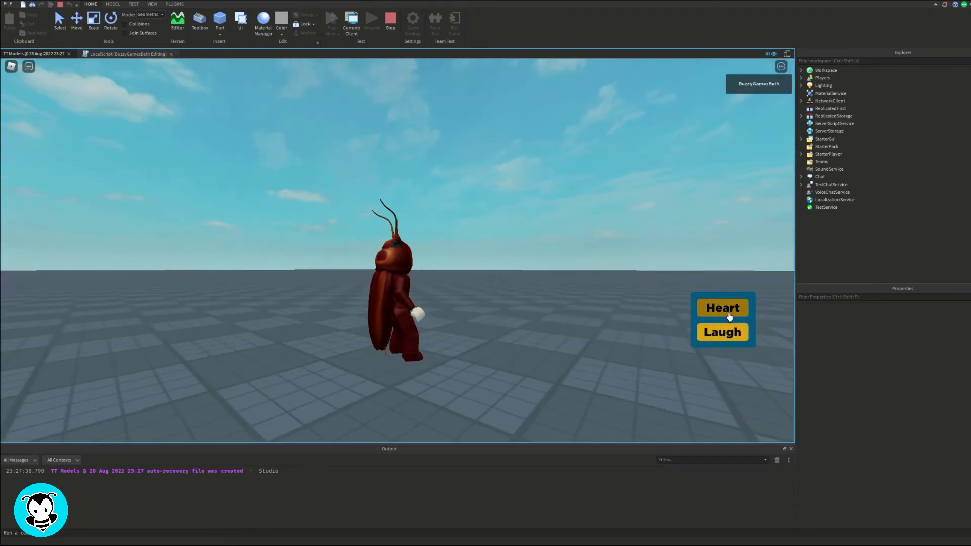
In the playtest, click Heart, walk the avatar through the emojis, then click Laugh
left_click(722, 308)
key("w")
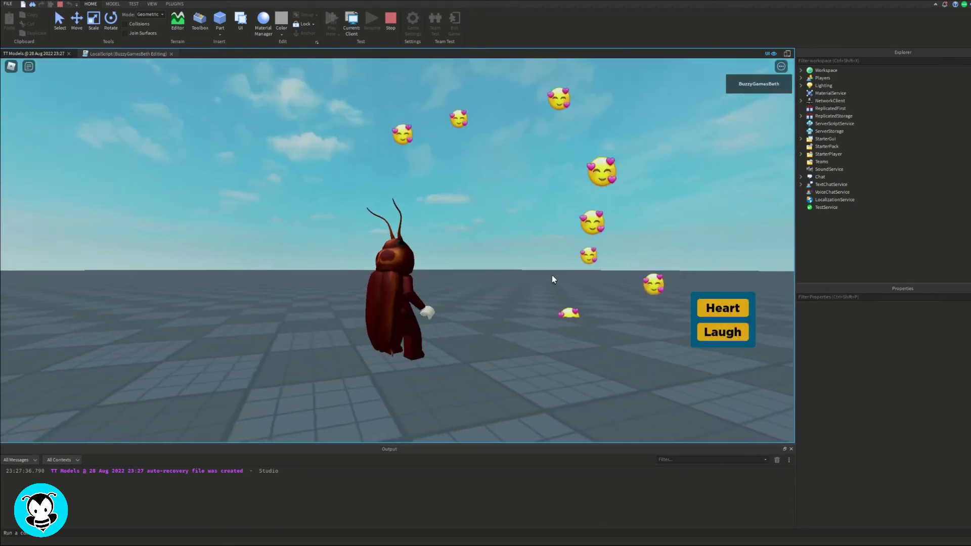
key("s")
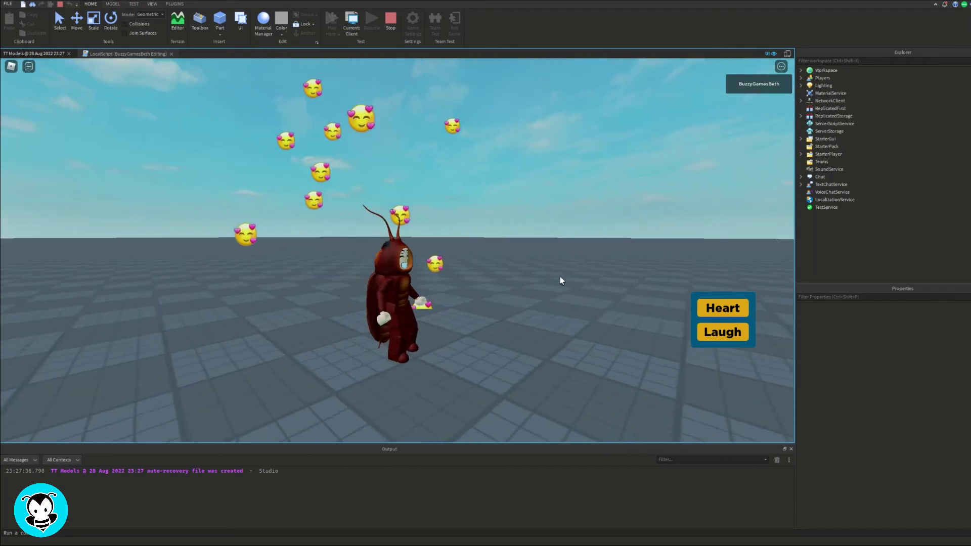
key("w")
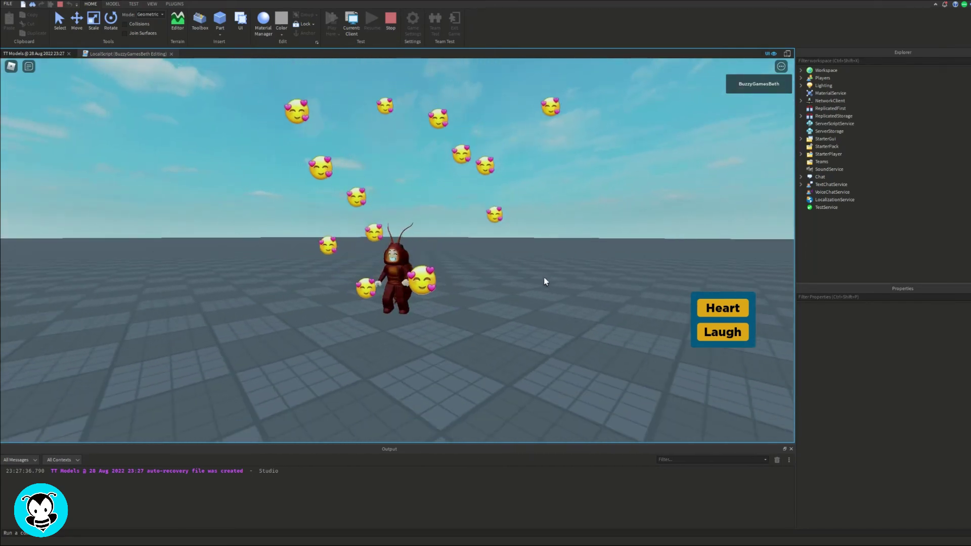
left_click(701, 331)
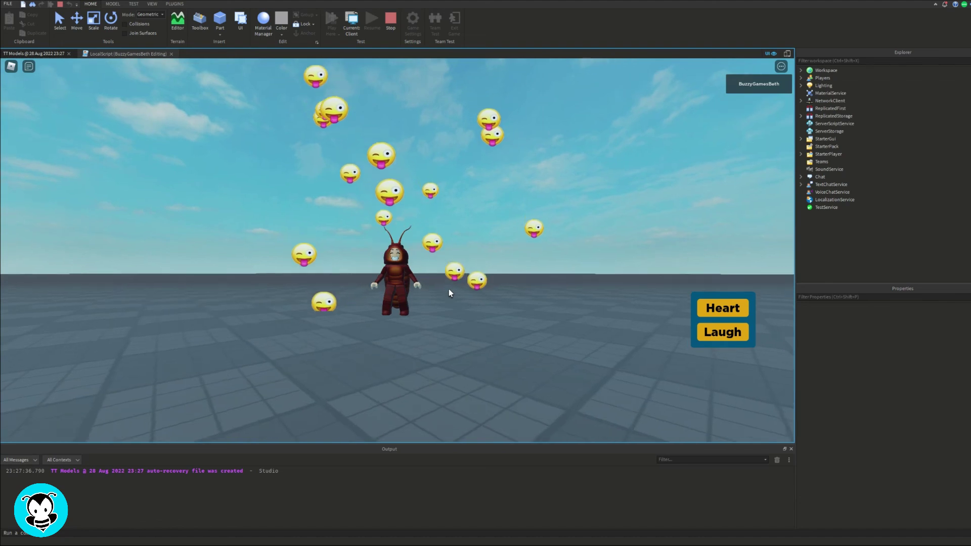
right_click_drag(452, 291, 449, 293)
scroll(448, 289, "down", 5)
scroll(448, 288, "up", 5)
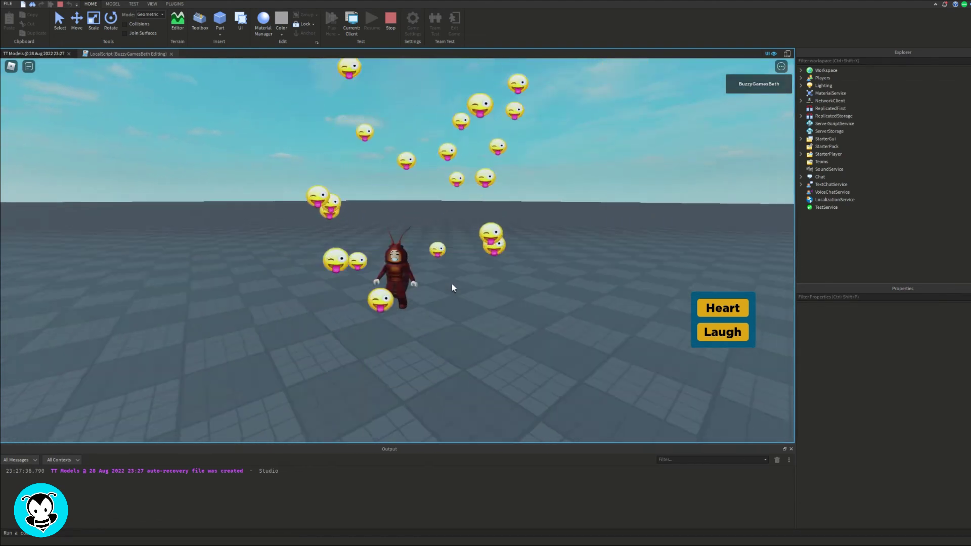
scroll(456, 284, "up", 5)
Alternate Heart and Laugh several times, swapping between heart-eyes and laughing emojis
left_click(723, 308)
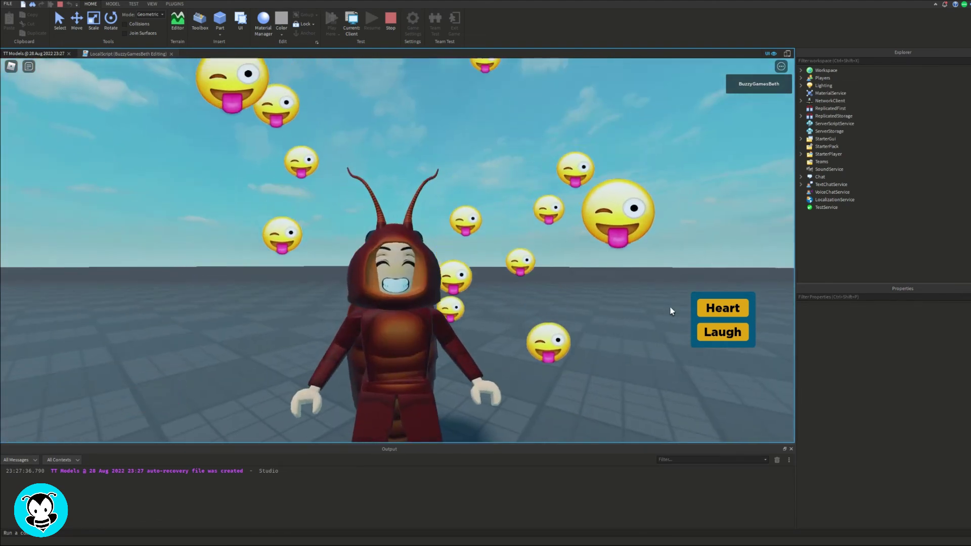
left_click(722, 331)
left_click(722, 309)
left_click(723, 331)
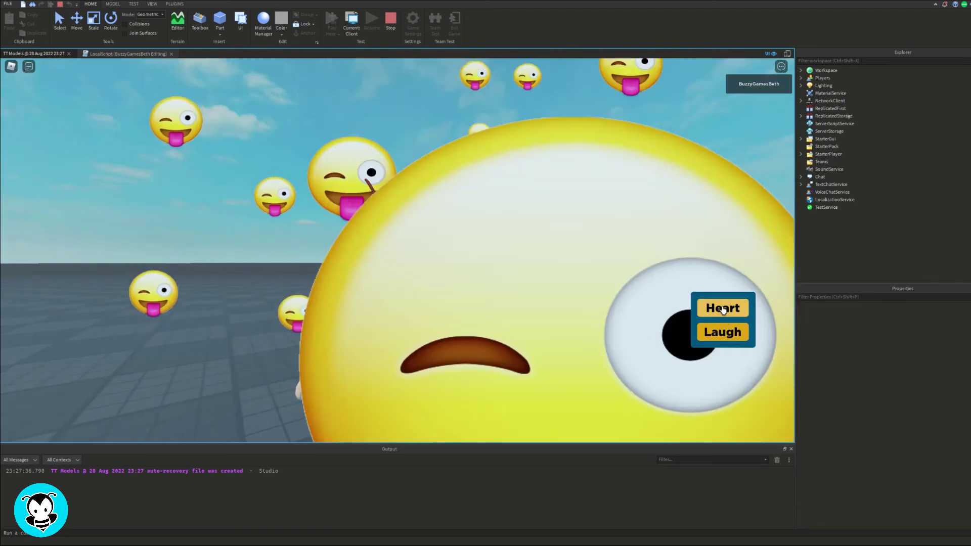